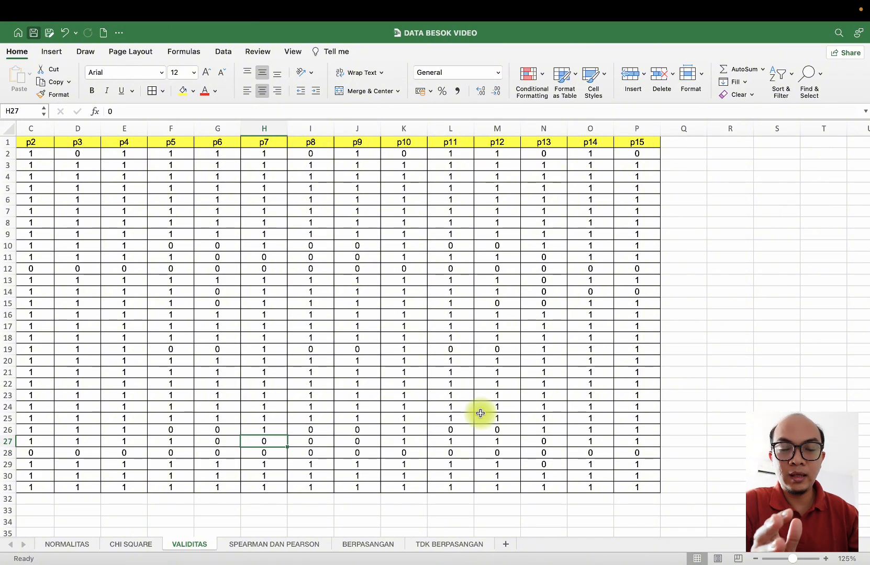
Step: Examine the respondents' coded answers to p1 through p15 on the VALIDITAS sheet
scroll(480, 413, left, 3)
scroll(479, 413, down, 1)
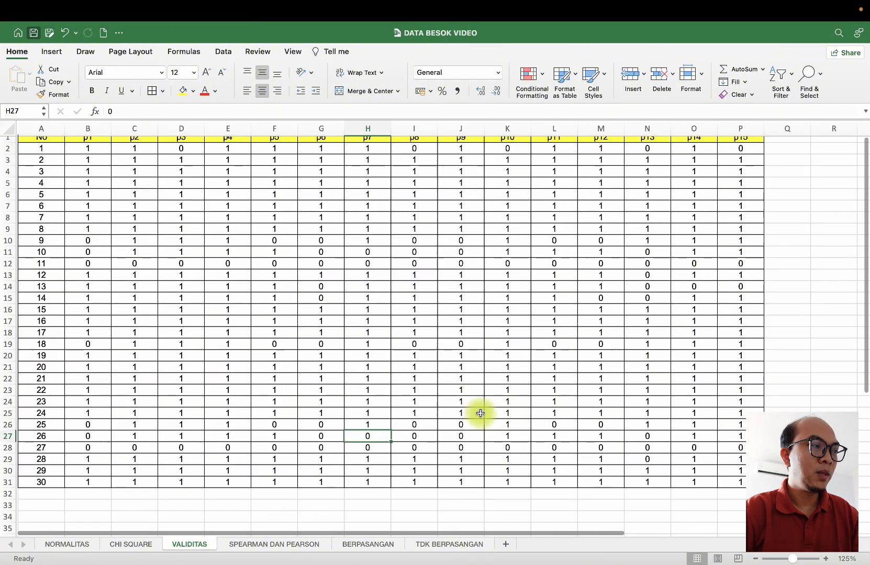
scroll(253, 311, up, 1)
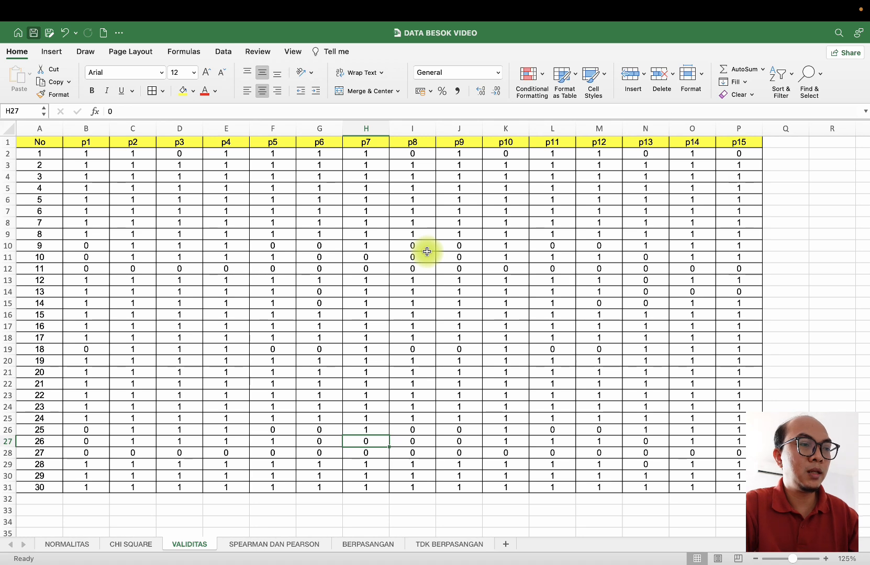
scroll(491, 258, down, 1)
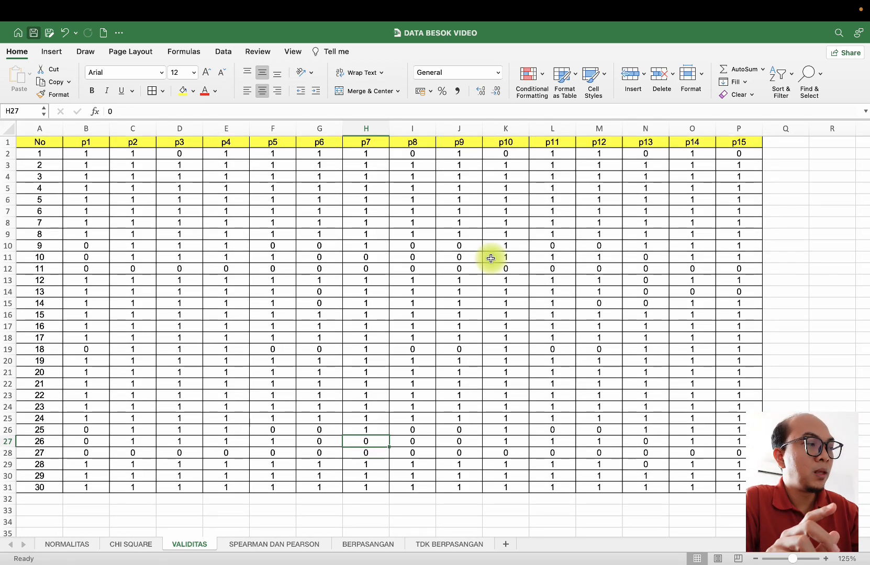
click(9, 153)
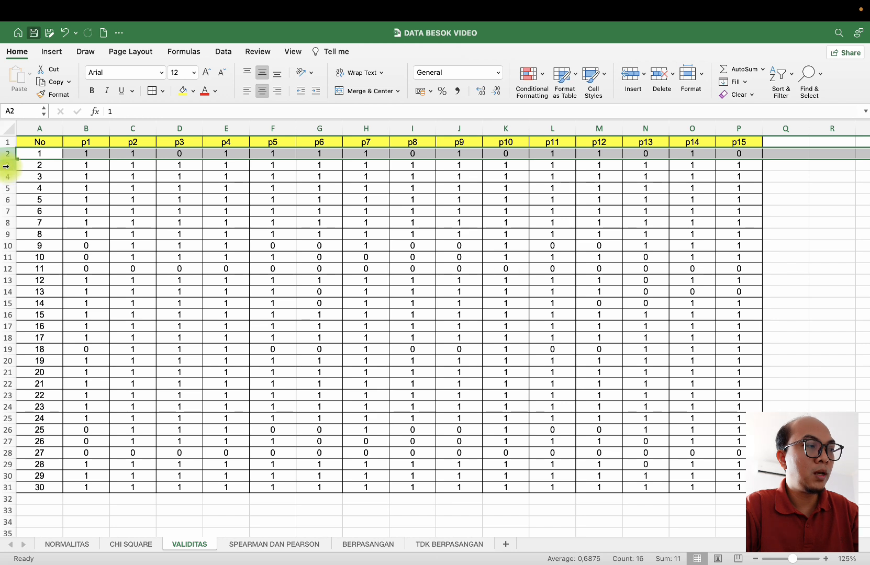
click(7, 166)
click(7, 176)
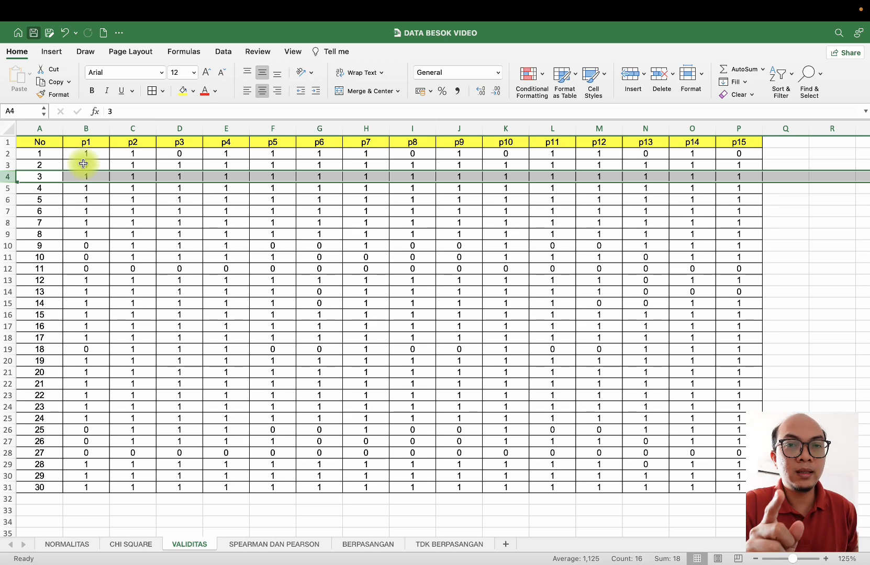
Step: Copy the p1 to p15 answers in B2:P31 without headers and paste them into the empty SPSS data sheet, starting at row 1
drag(81, 153, 741, 489)
key(super+c)
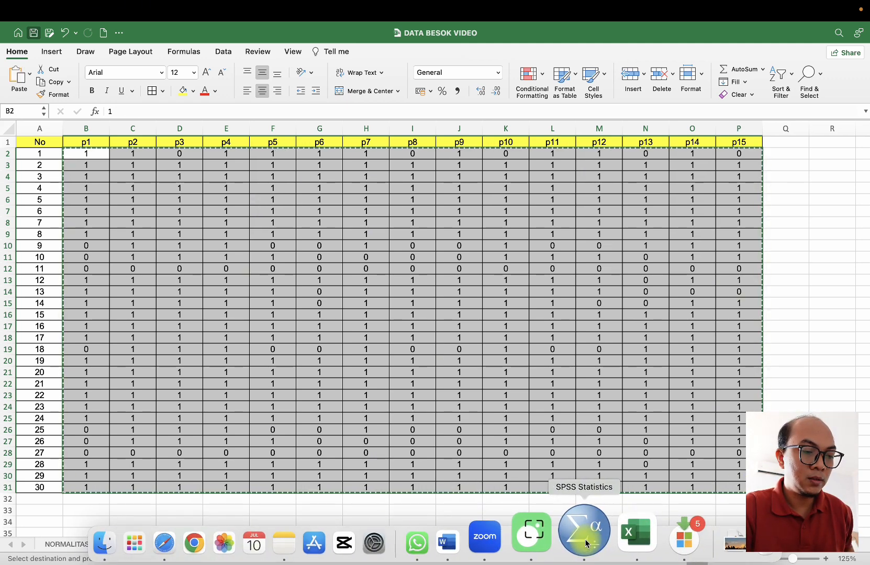
click(585, 539)
click(83, 106)
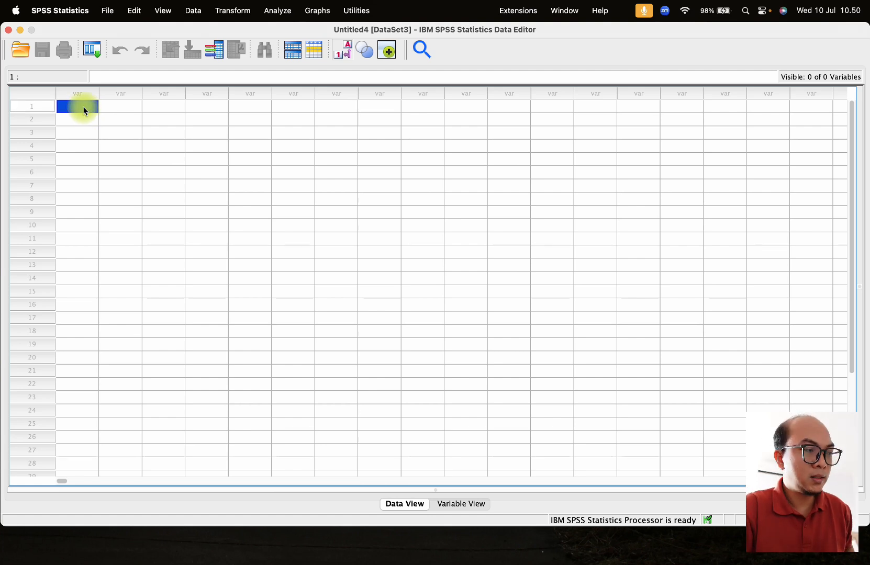
key(super+v)
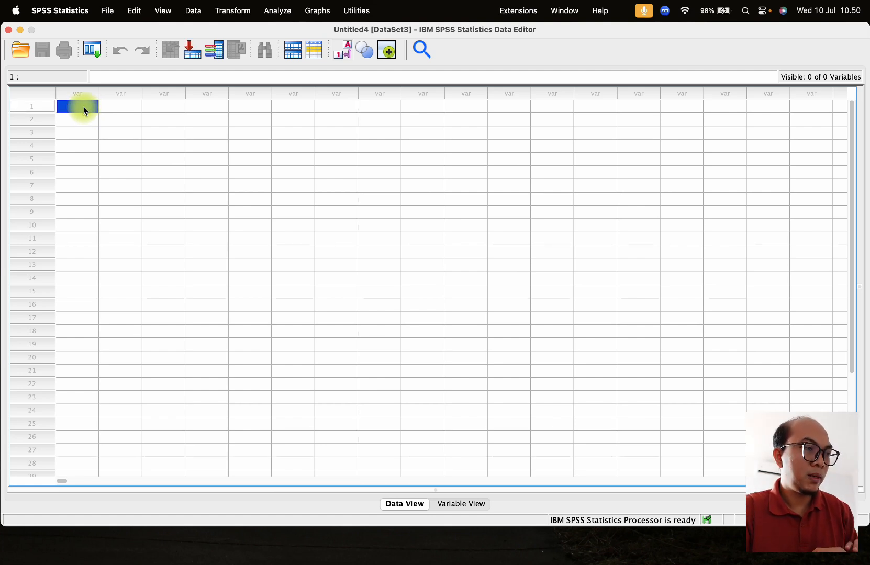
scroll(113, 166, down, 5)
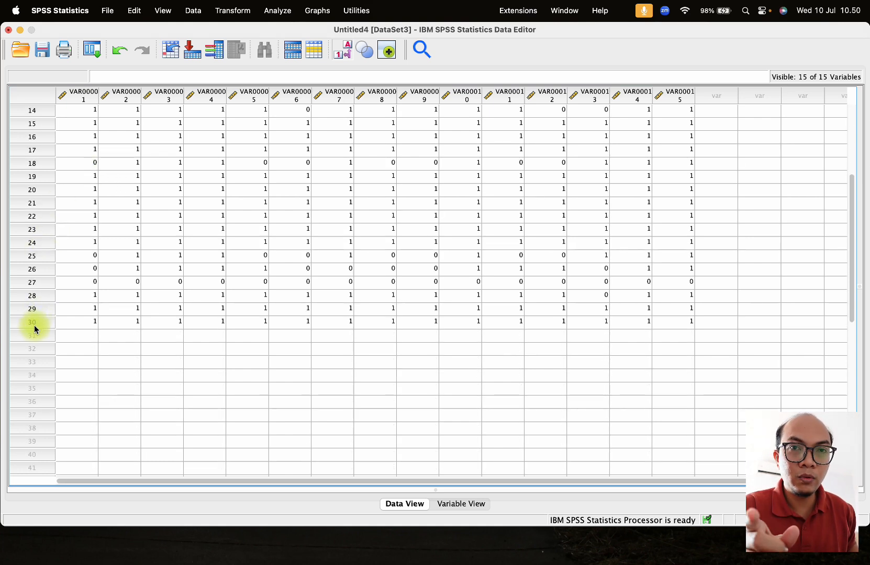
scroll(34, 325, up, 5)
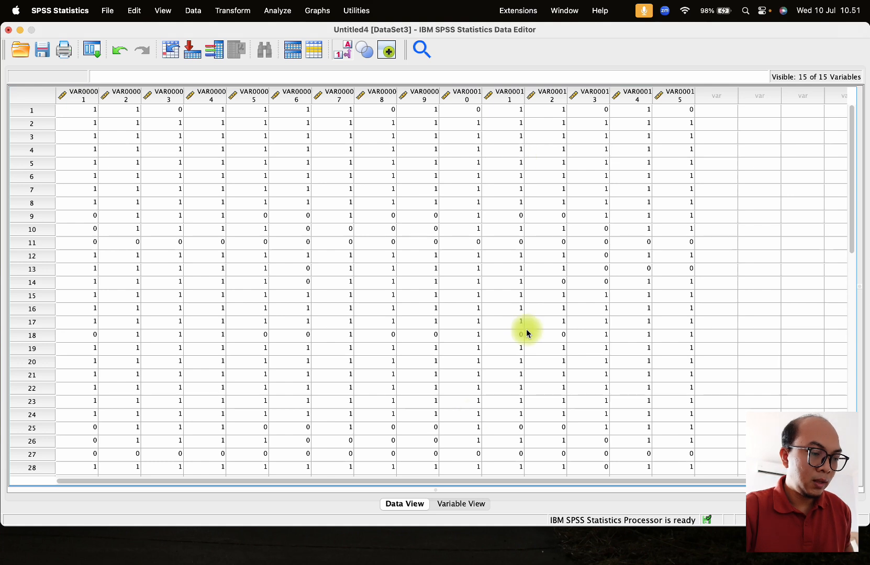
Step: Rename the first five variables, VAR00001 to VAR00005, as P1, P2, P3, P4 and P5
click(453, 505)
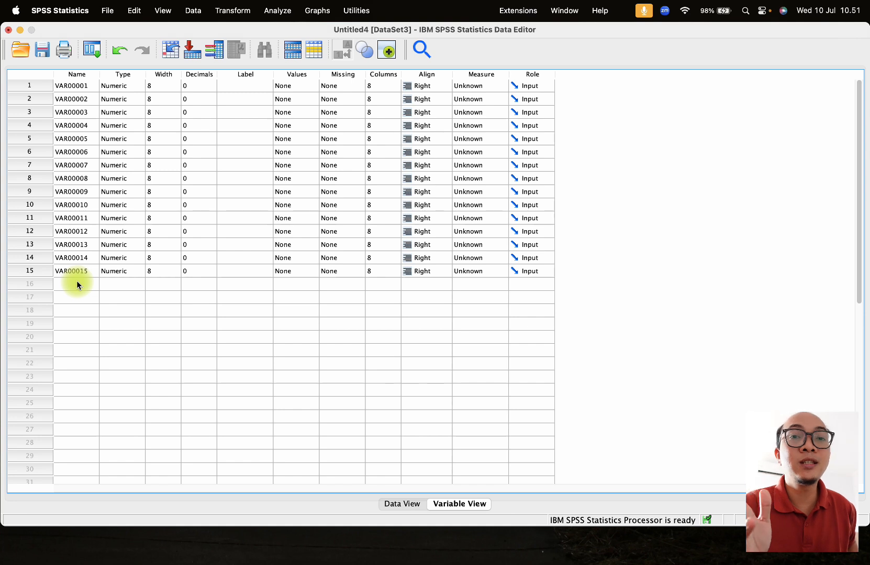
click(72, 87)
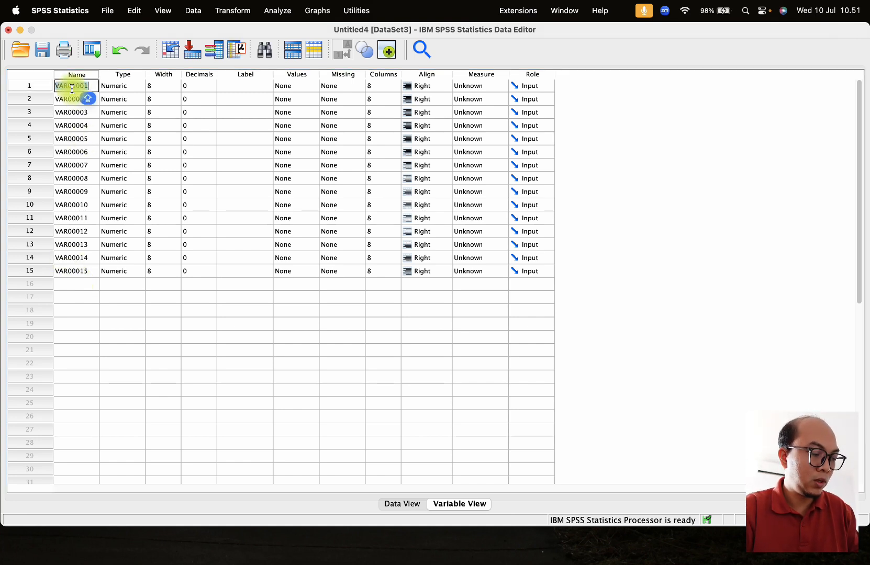
text(P1)
click(72, 99)
text(P2)
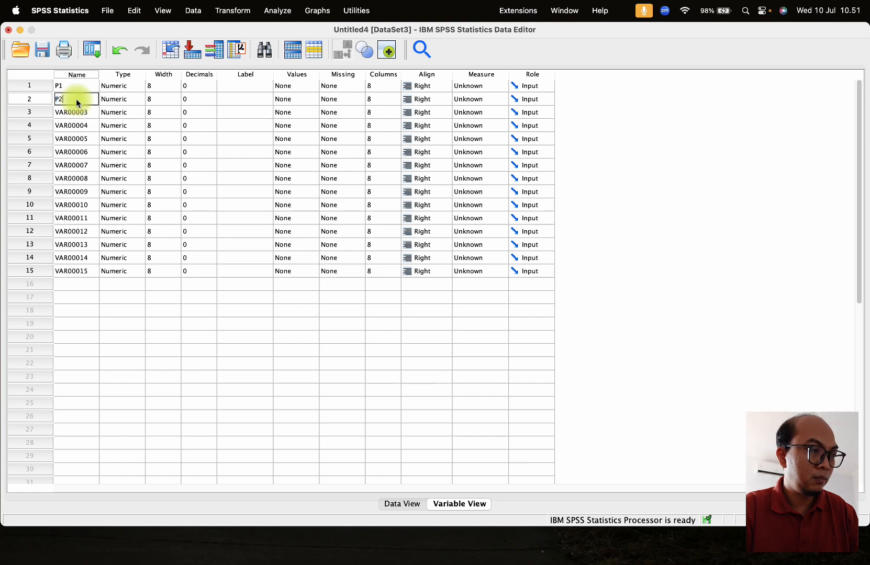
click(79, 112)
text(P3)
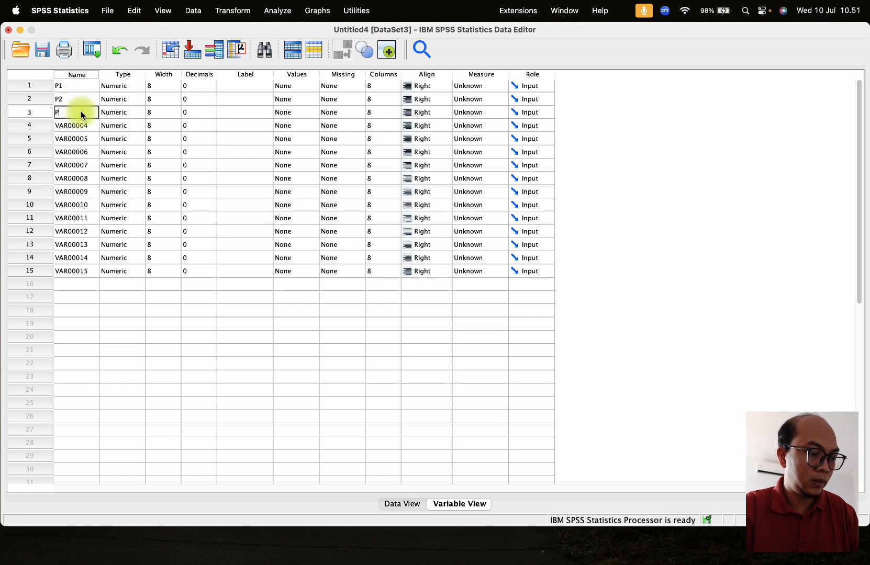
click(79, 125)
text(P4)
click(78, 138)
text(P5)
Step: Rename the variables VAR00006 to VAR00010 as P6, P7, P8, P9 and P10
click(78, 151)
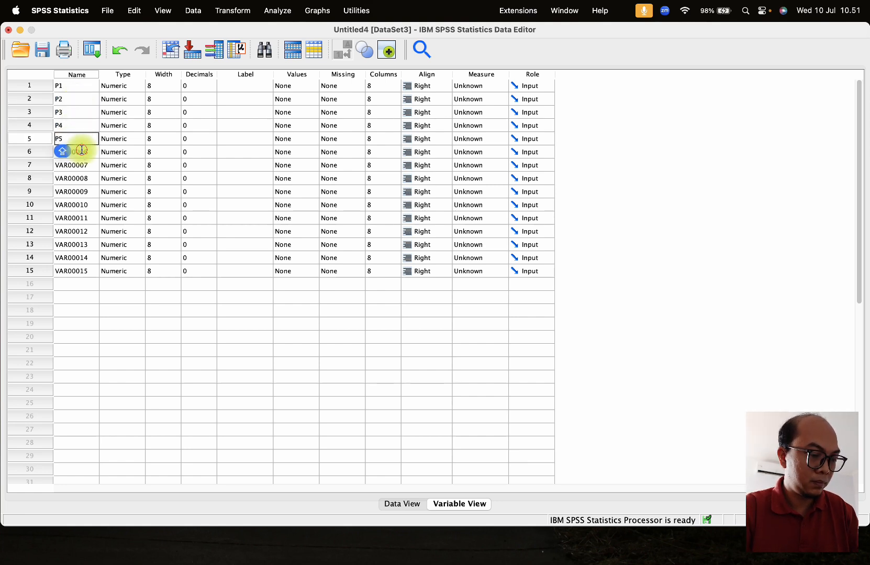
text(P6)
click(81, 165)
text(P7)
click(80, 178)
text(P8P9)
click(81, 205)
text(P10)
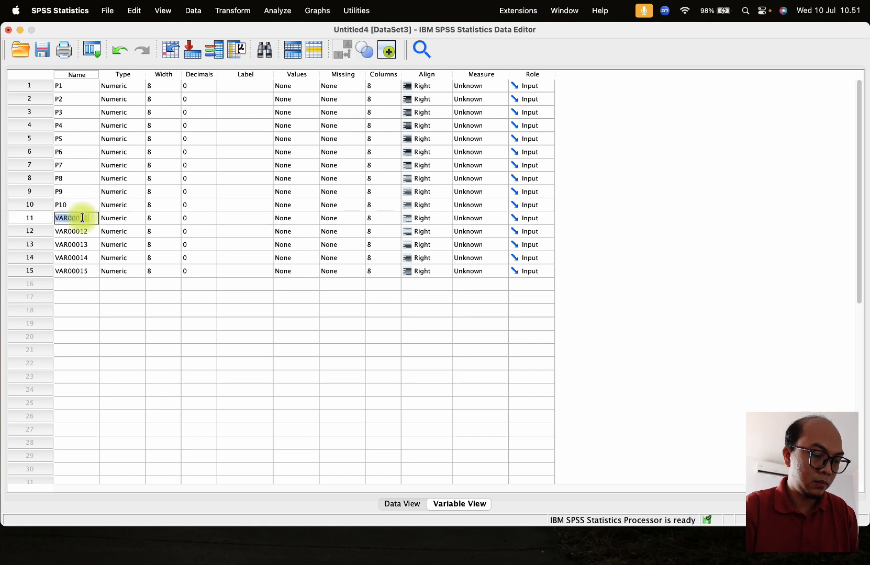
Step: Rename the variables VAR00011 to VAR00015 as P11 to P15 and check the new names above the data columns
text(P11)
click(80, 231)
click(80, 244)
text(P13)
click(82, 257)
text(P14)
click(82, 271)
text(P15)
click(91, 296)
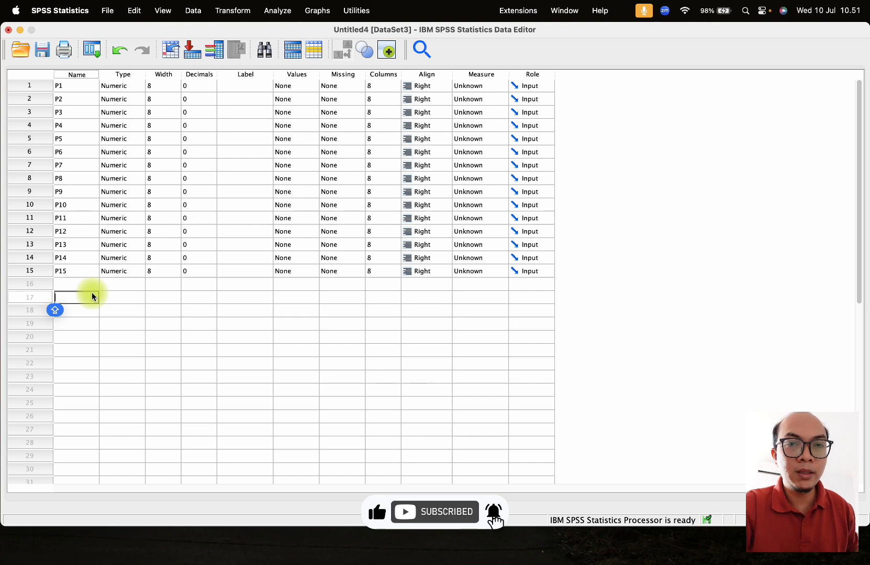
click(411, 504)
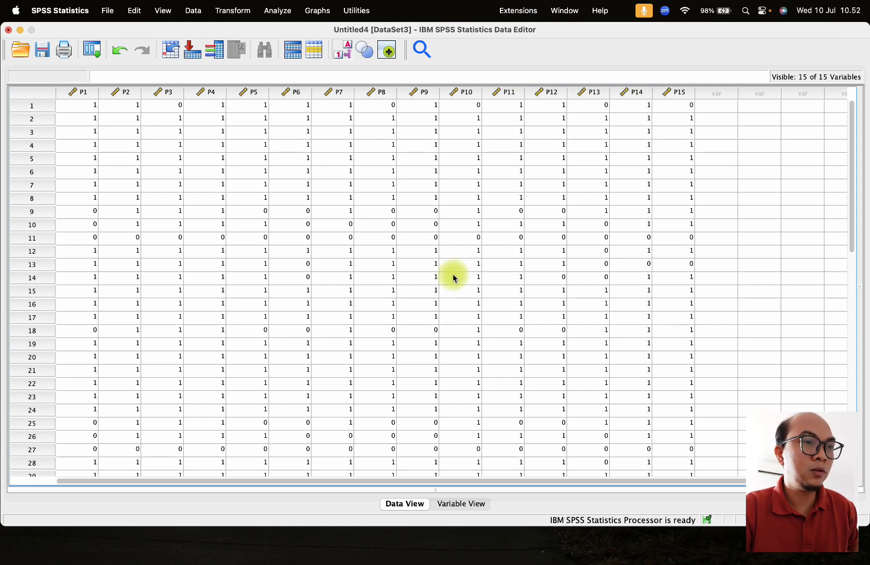
click(459, 505)
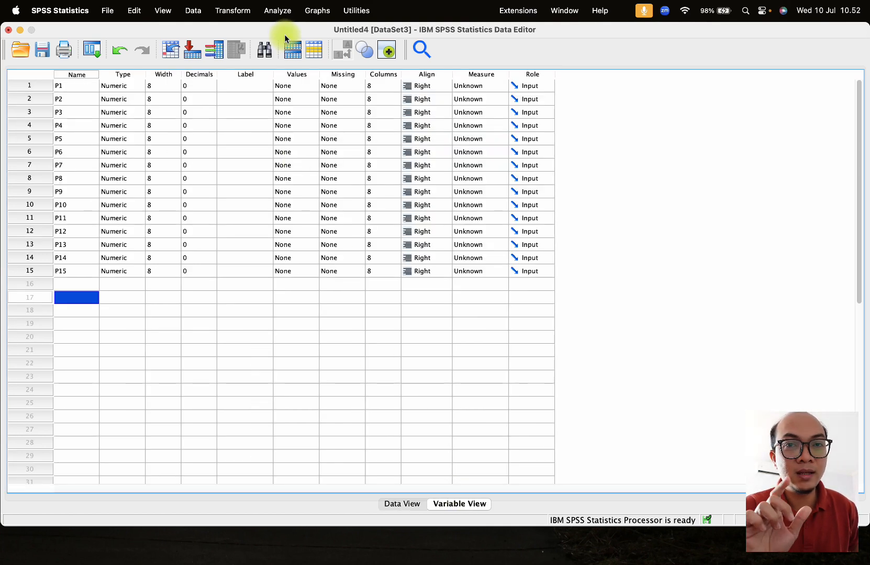
Step: Set up a Reliability Analysis with all variables P1 to P15 as its items
click(277, 12)
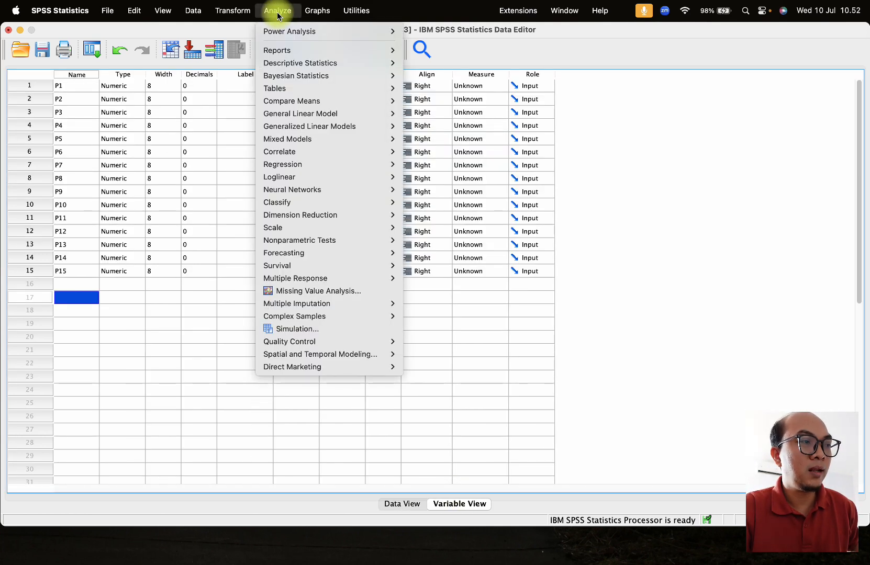
mouse_move(311, 177)
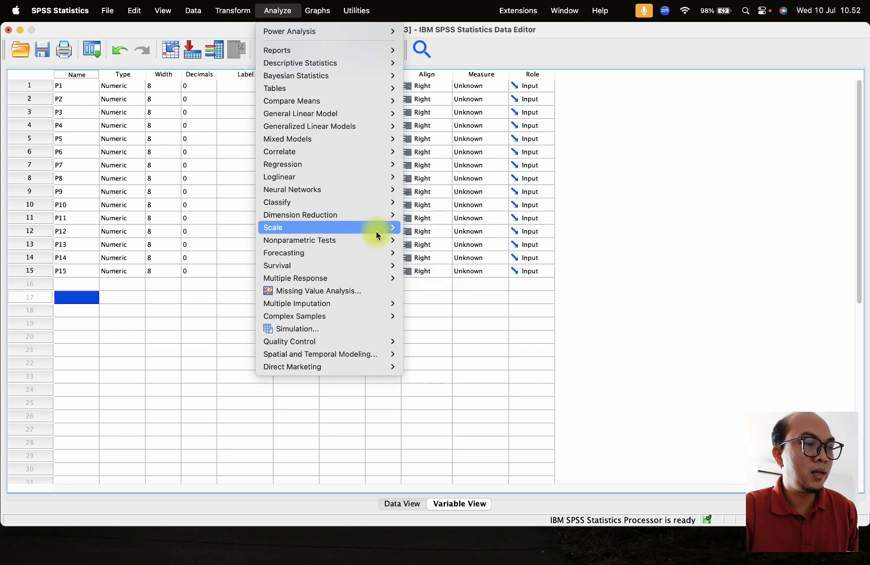
mouse_move(378, 229)
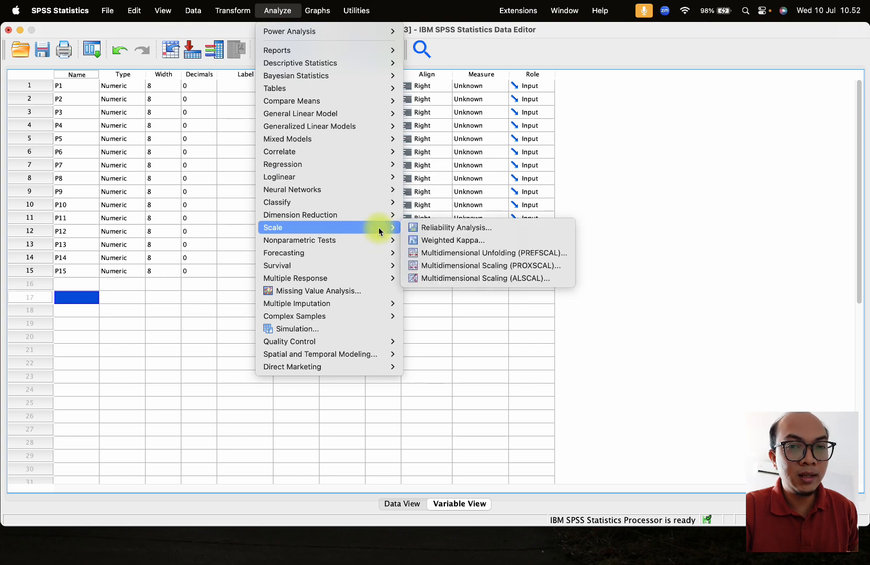
click(448, 228)
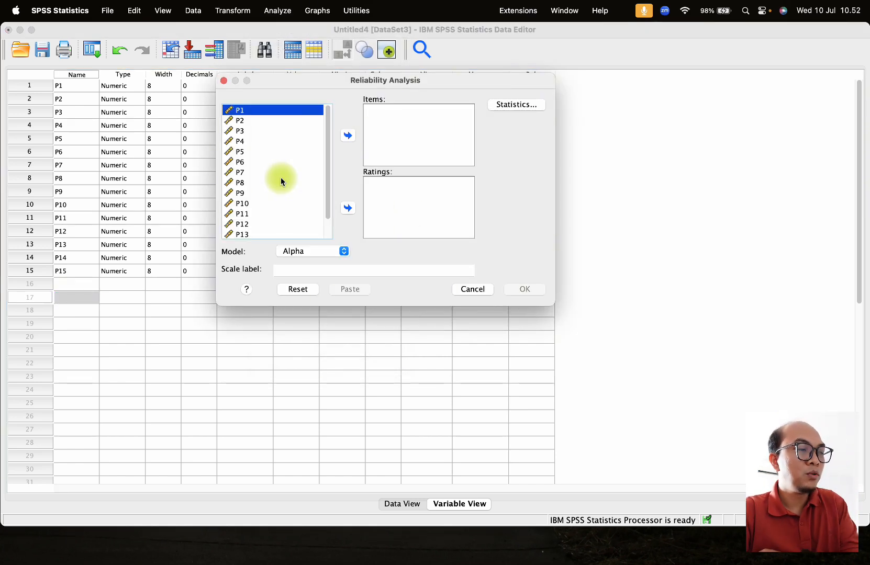
scroll(281, 181, down, 2)
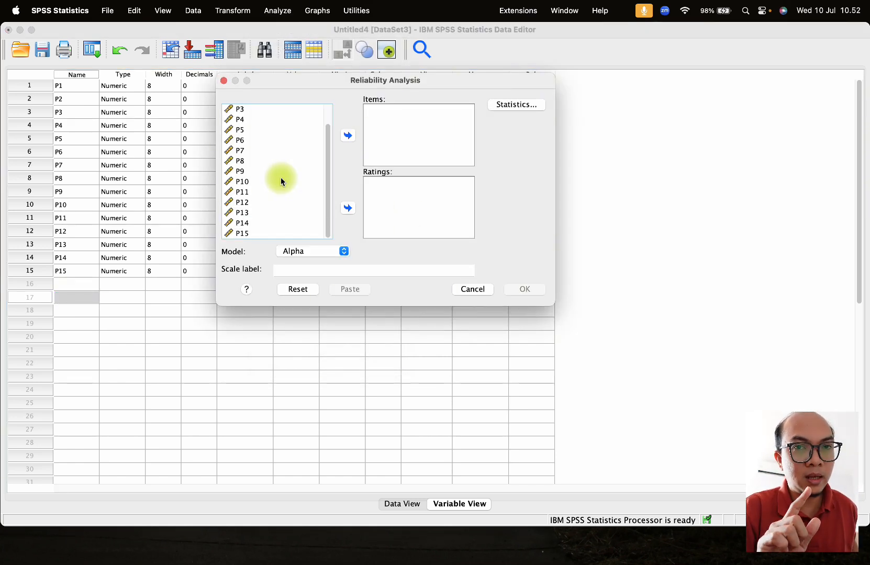
scroll(281, 178, up, 2)
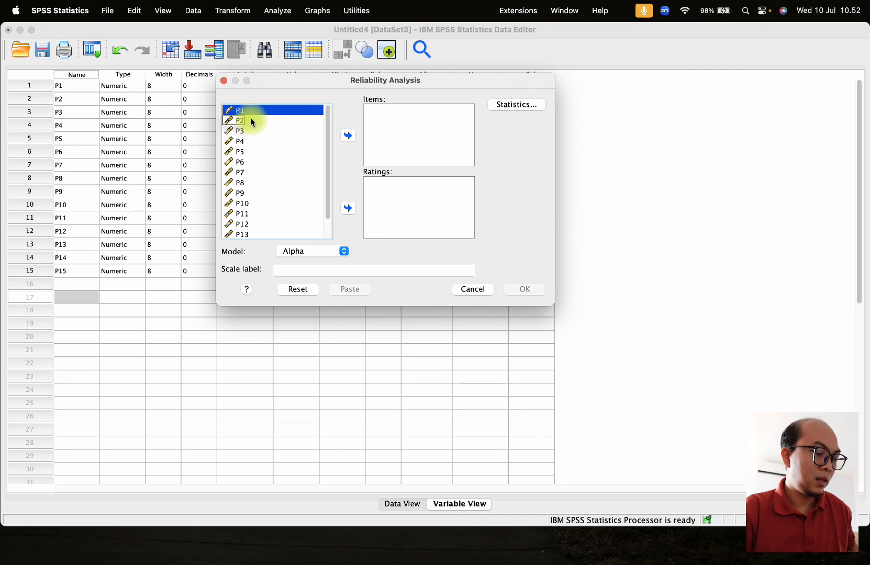
key(super+a)
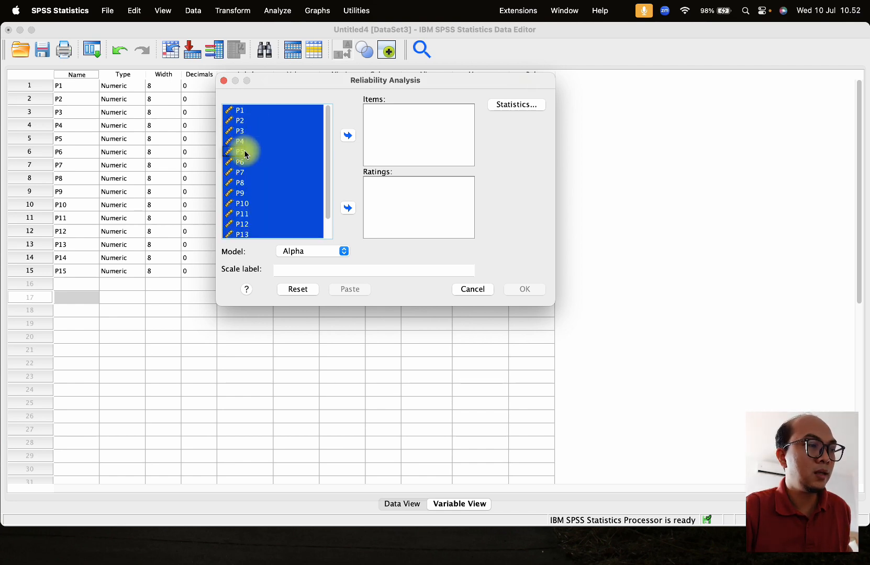
click(348, 137)
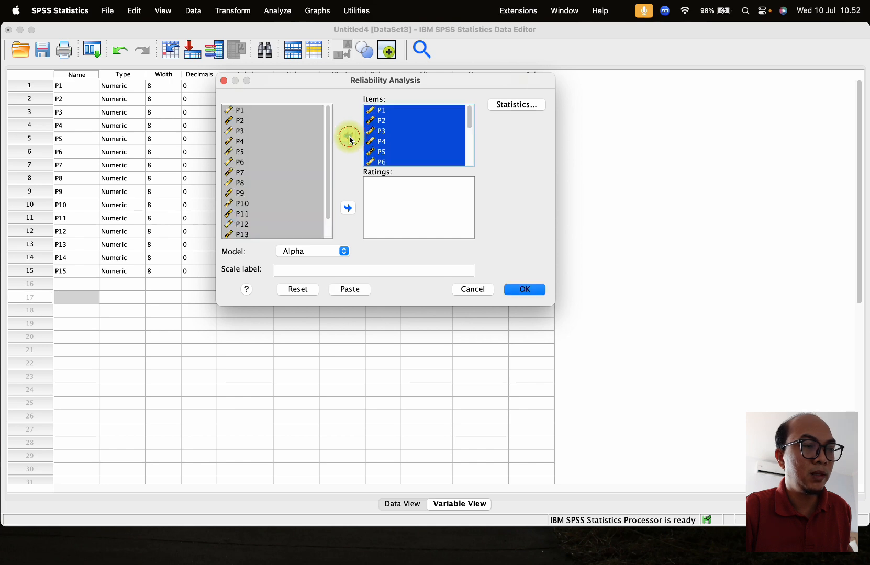
scroll(423, 149, down, 2)
scroll(424, 150, down, 2)
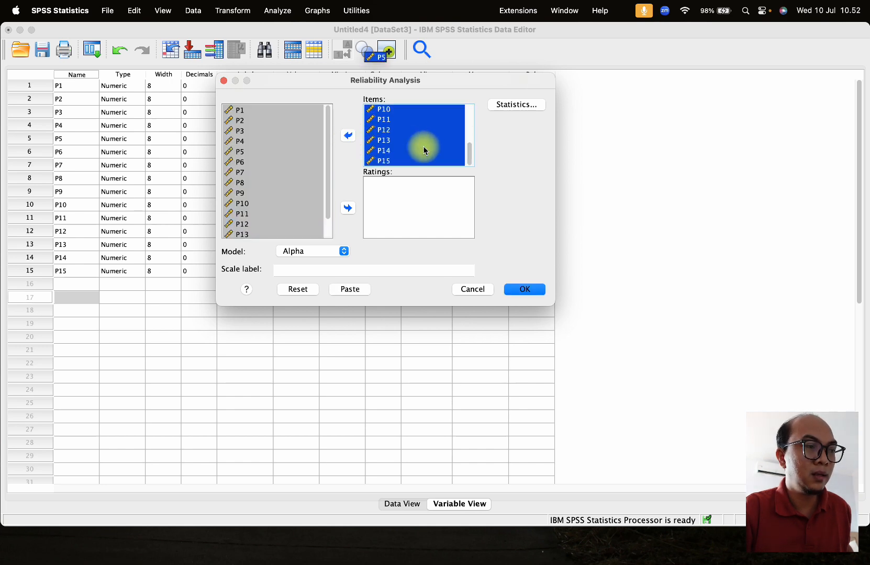
scroll(424, 150, up, 3)
scroll(424, 151, down, 3)
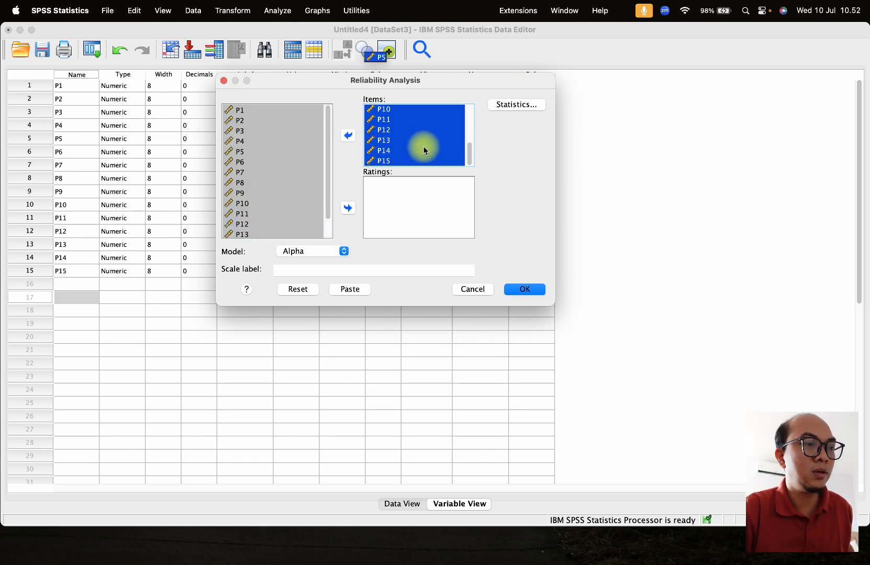
scroll(422, 146, up, 3)
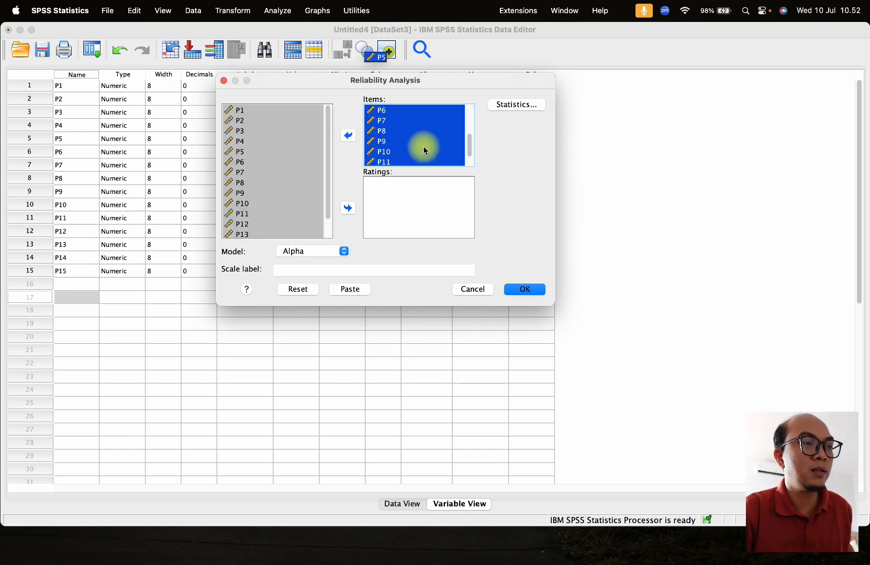
Step: Request descriptives for Scale and Scale if item deleted, and run the reliability analysis with the Alpha model
click(513, 106)
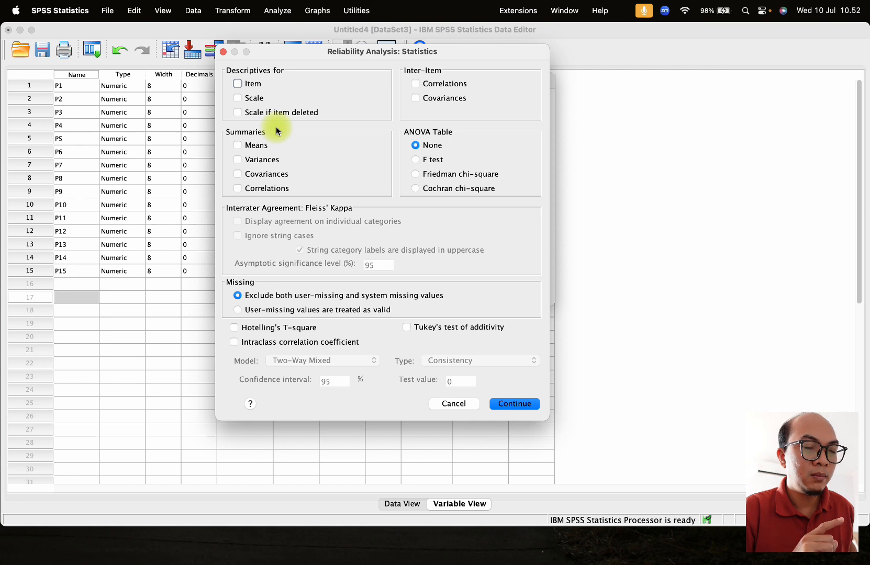
click(255, 99)
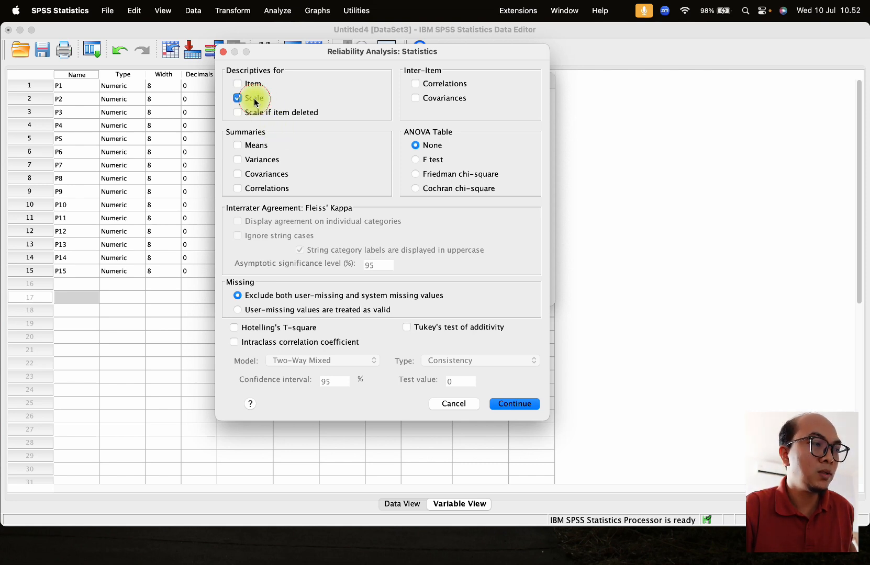
click(271, 114)
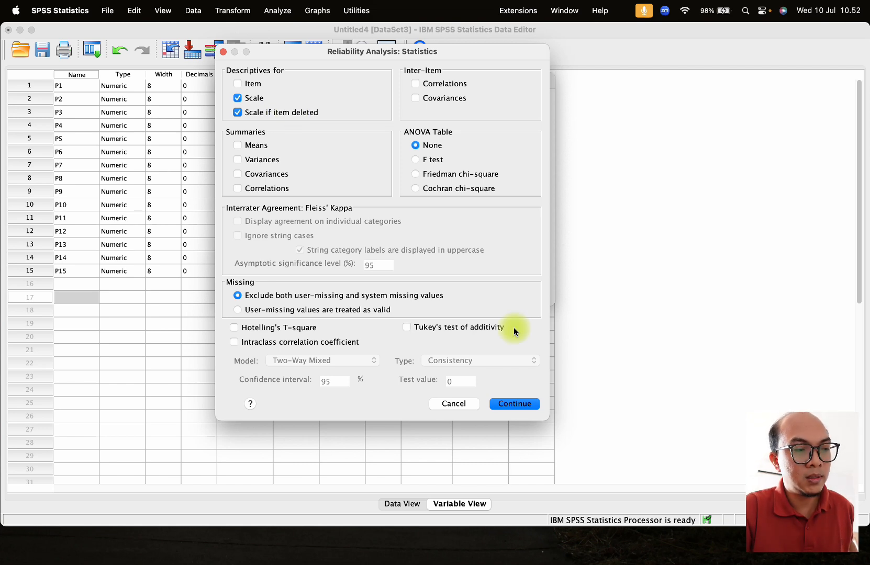
click(519, 406)
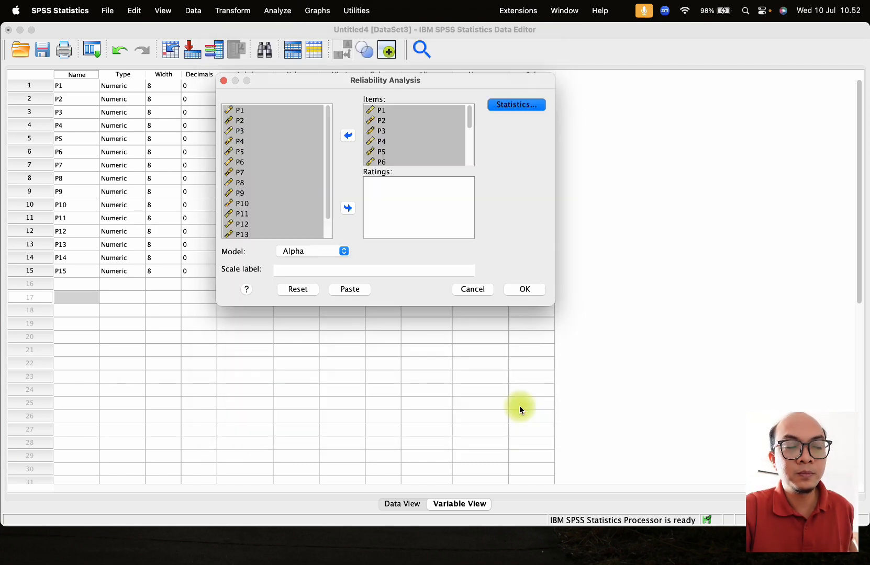
click(522, 288)
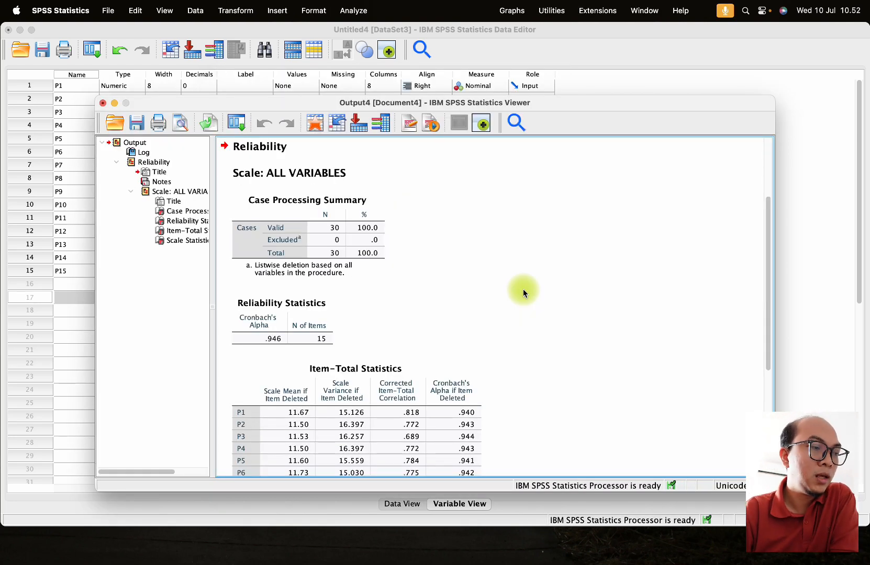
Step: Examine the Corrected Item-Total Correlation values of items P1 to P15 in the Item-Total Statistics table to judge item validity
scroll(483, 296, down, 5)
click(483, 295)
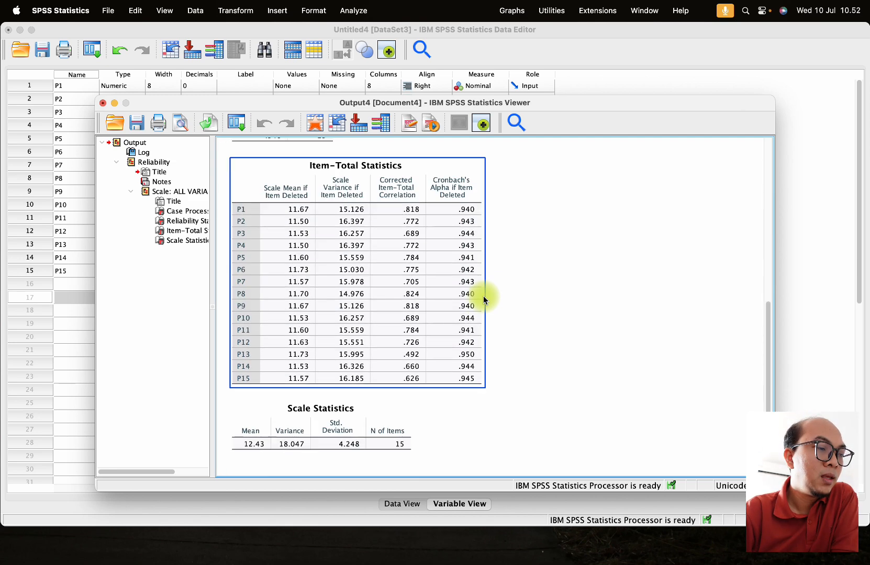
click(418, 281)
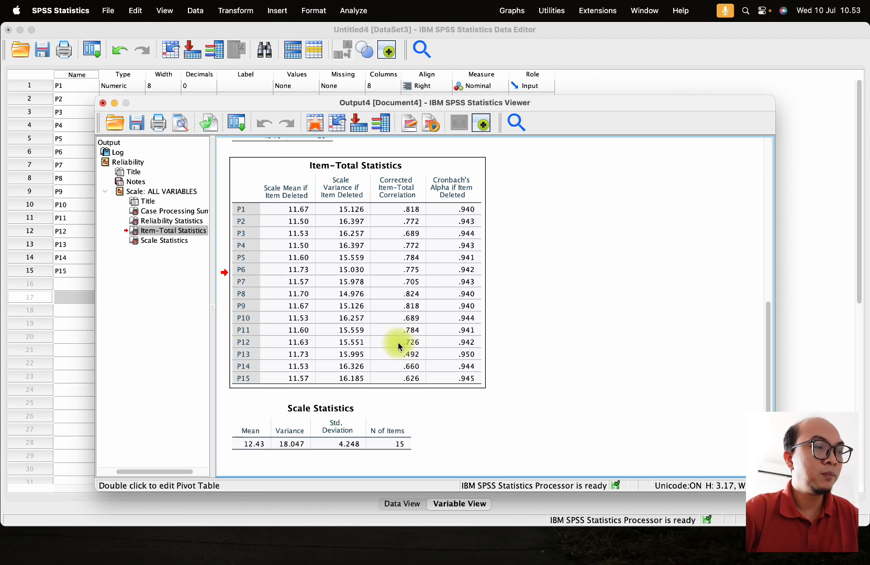
click(249, 221)
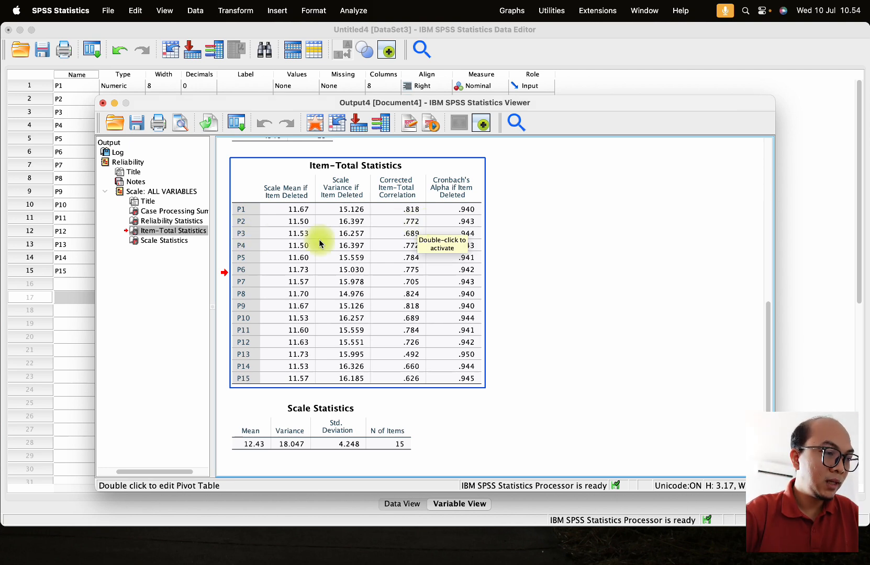
click(570, 254)
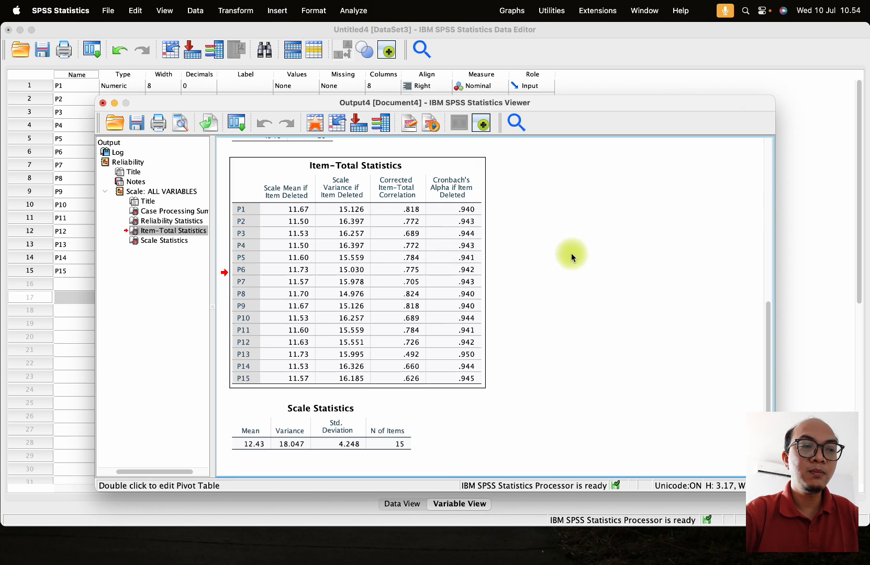
click(421, 251)
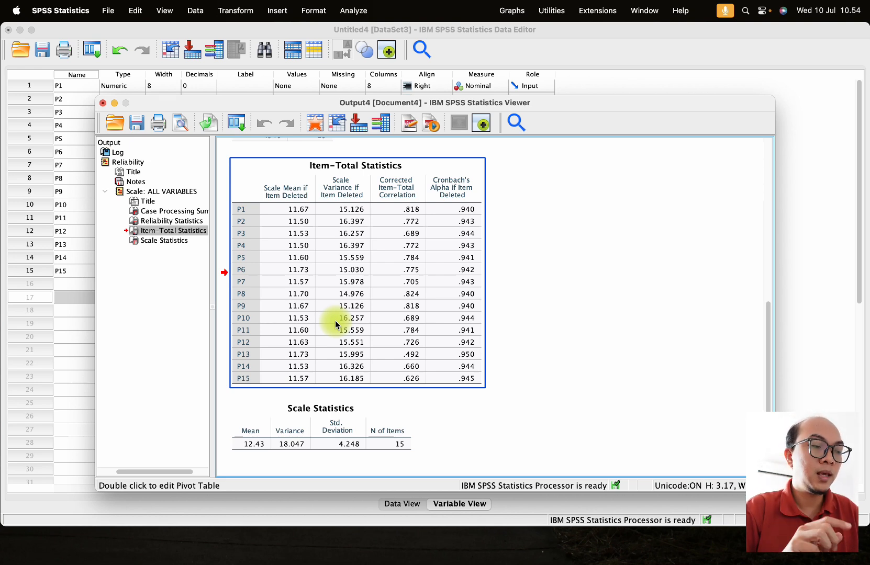
Step: Examine Cronbach's Alpha and the number of items in the Reliability Statistics table to judge the questionnaire's reliability
scroll(335, 321, up, 5)
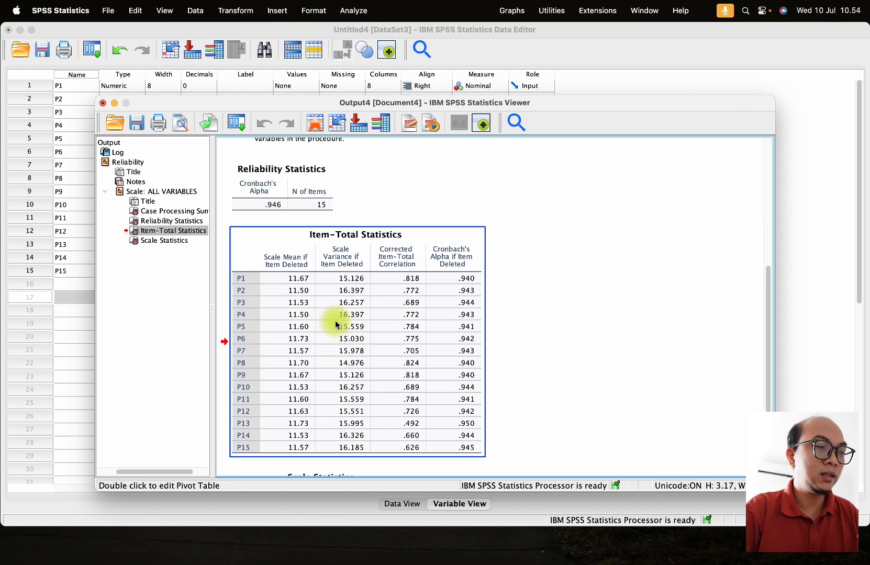
scroll(334, 320, down, 3)
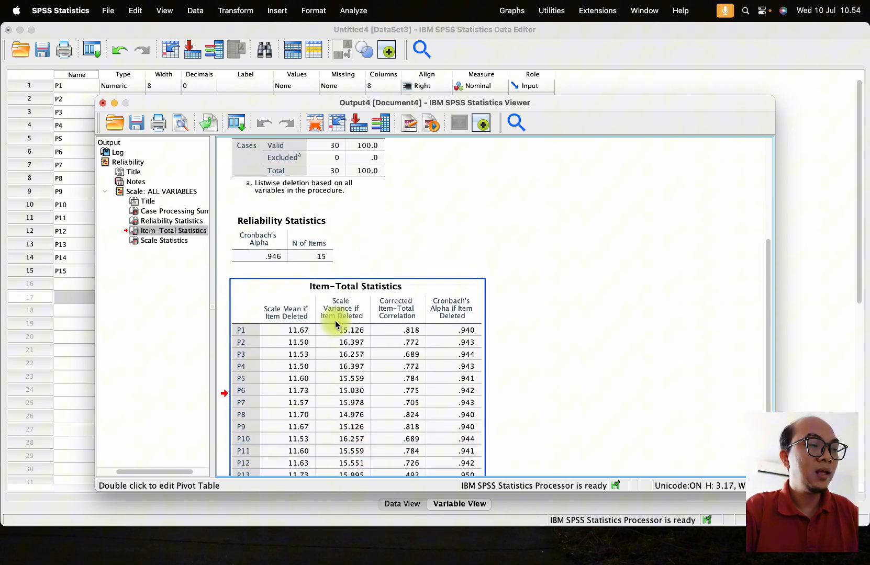
click(299, 250)
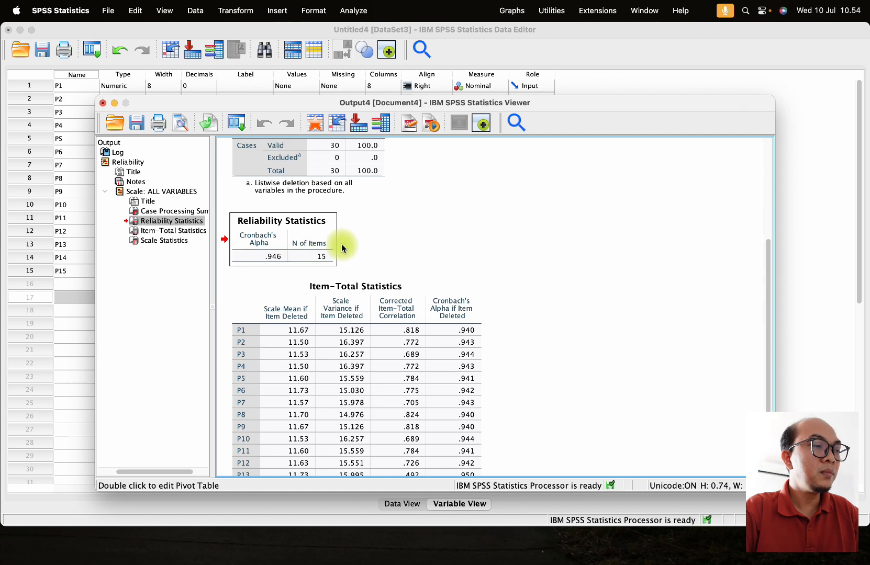
double_click(295, 242)
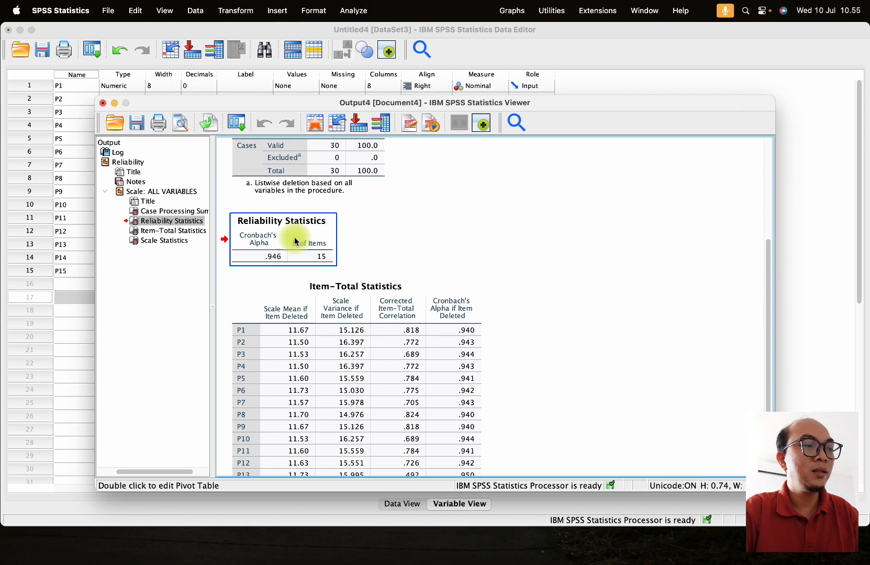
key(XF86MonBrightnessDown)
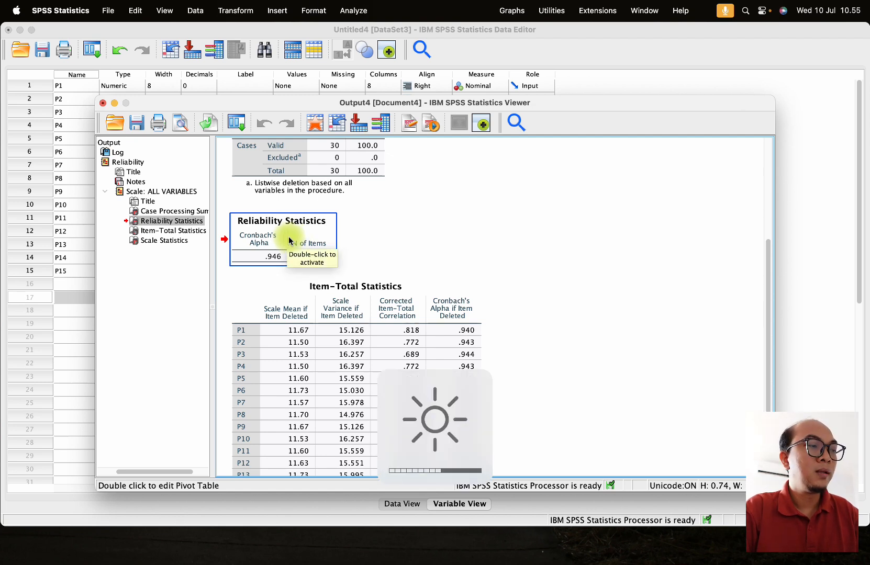
click(265, 257)
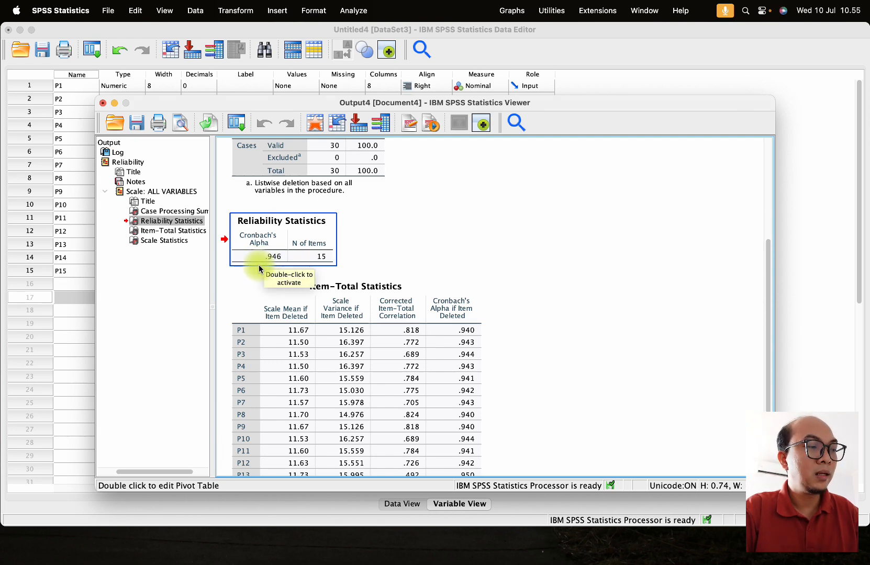
click(258, 271)
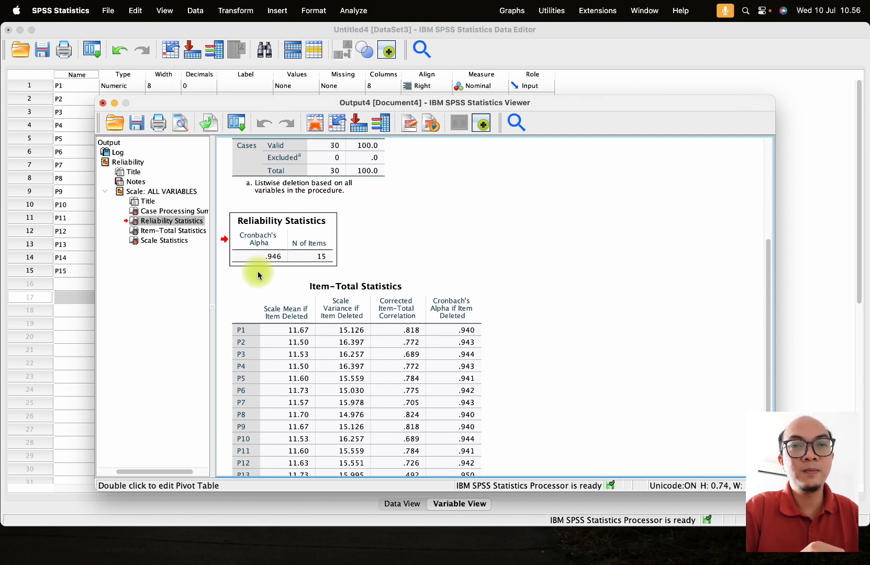
click(258, 274)
Step: Review the Item-Total Statistics table once more together with the overall Cronbach's Alpha in the Reliability Statistics table
scroll(257, 275, down, 3)
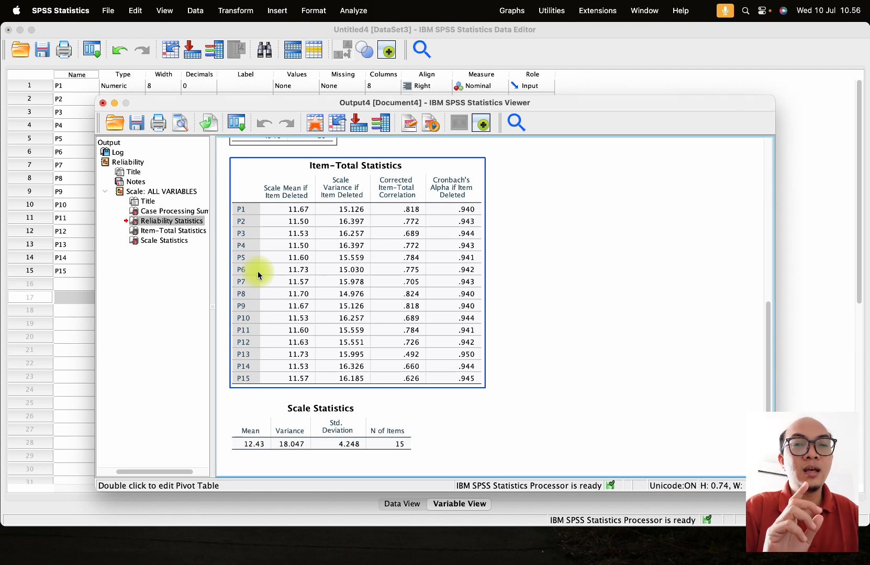
scroll(257, 272, up, 6)
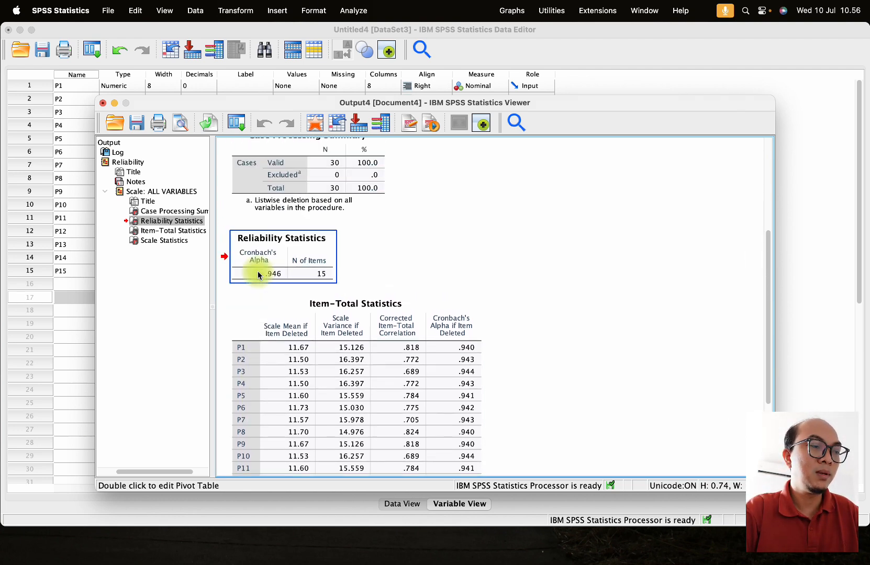
scroll(257, 271, down, 4)
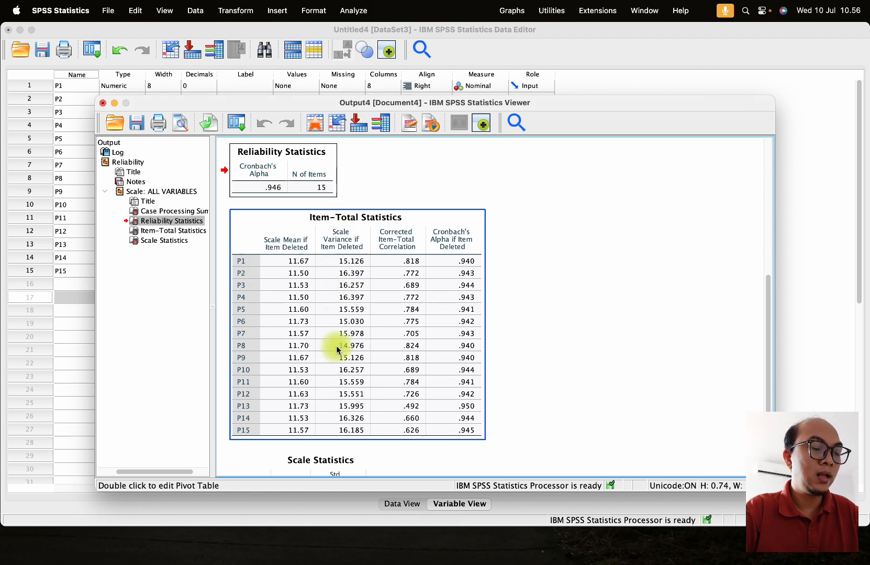
click(306, 167)
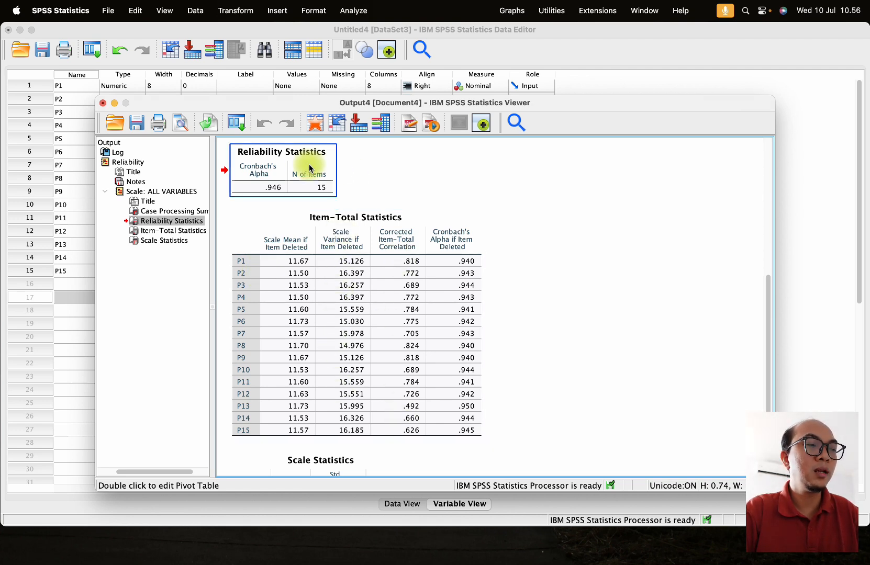